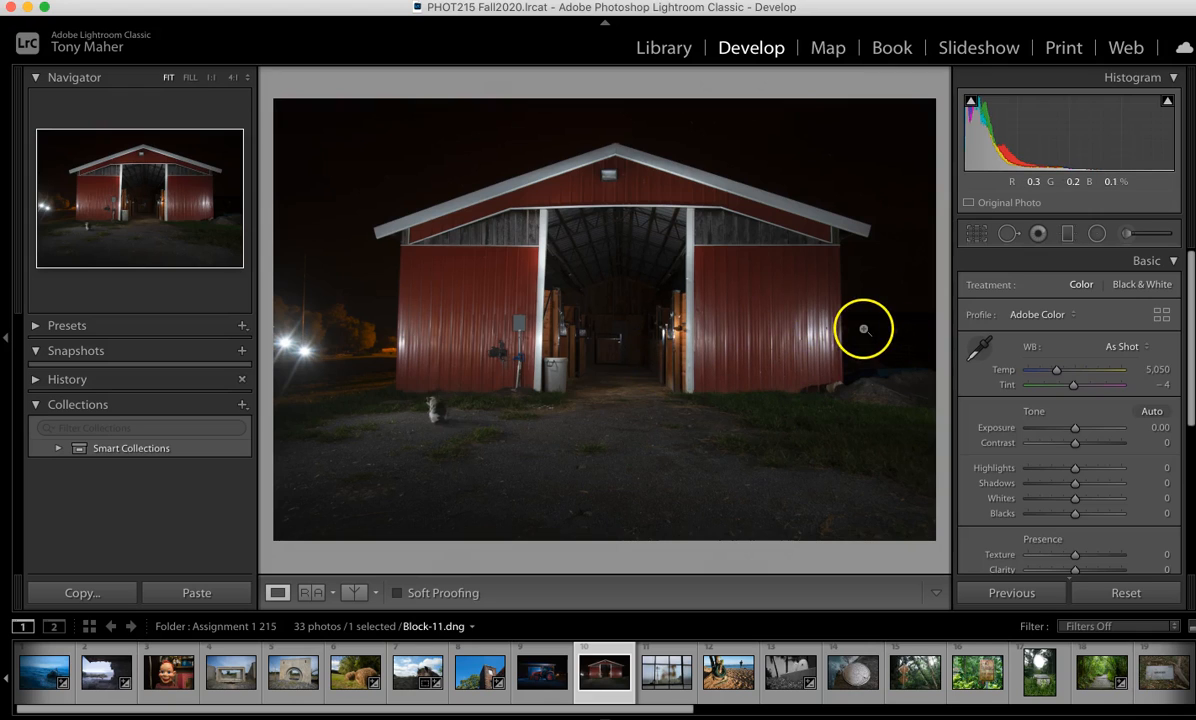
# Step: Open Lens Corrections and enable Remove Chromatic Aberration and Enable Profile Corrections for the barn photo
pyautogui.click(1173, 261)
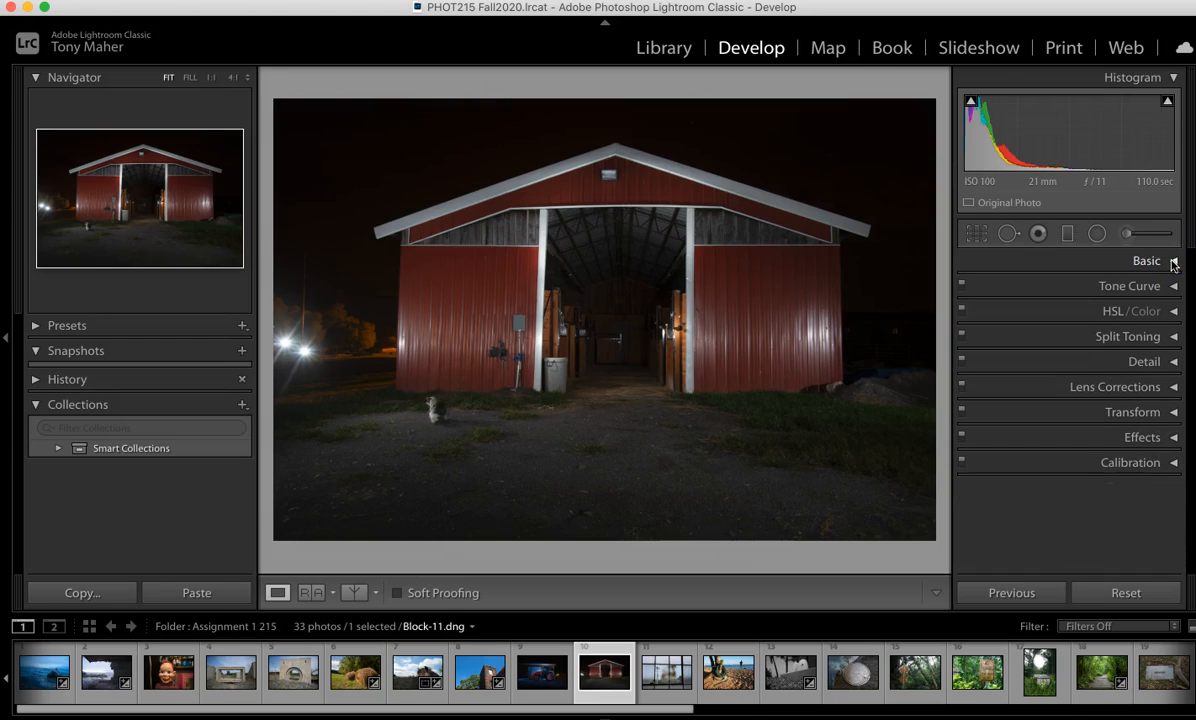
pyautogui.click(1174, 390)
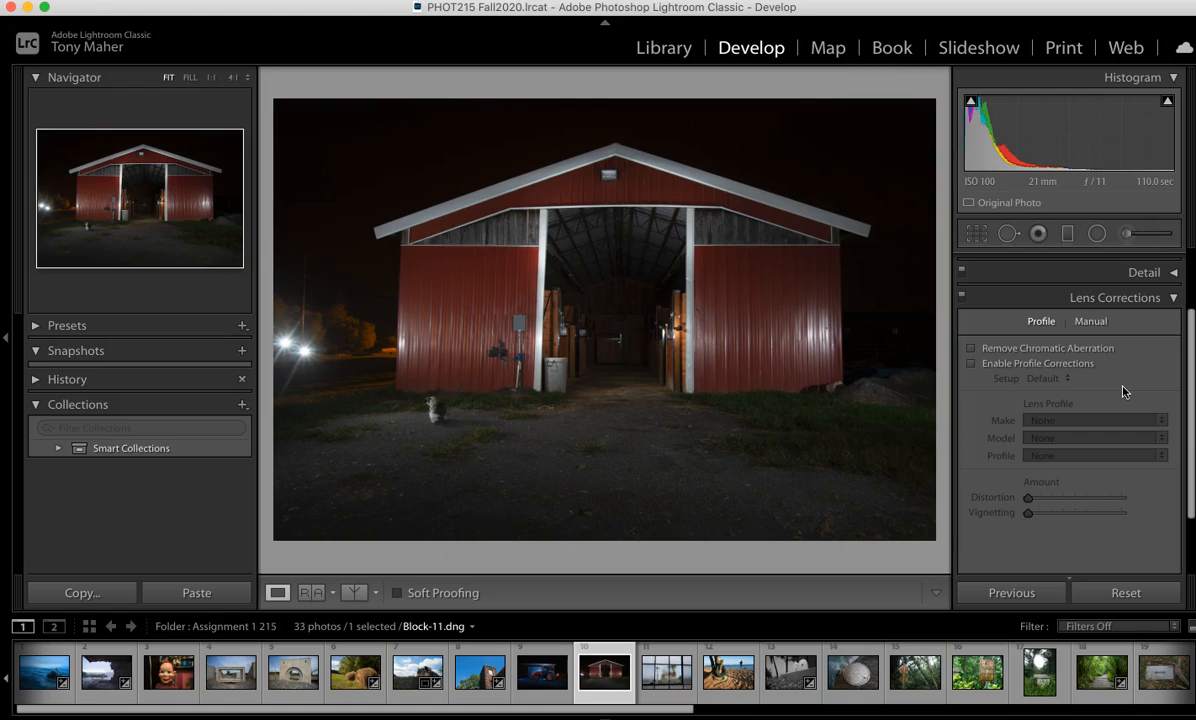
pyautogui.click(970, 350)
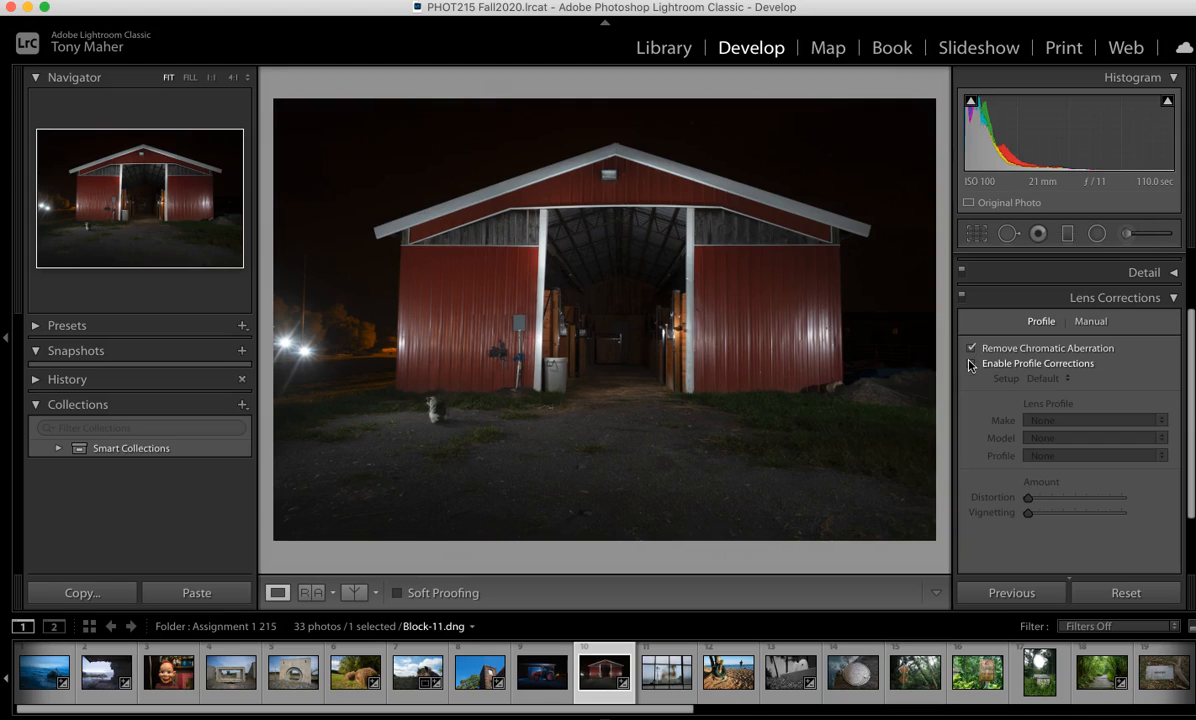
pyautogui.click(970, 364)
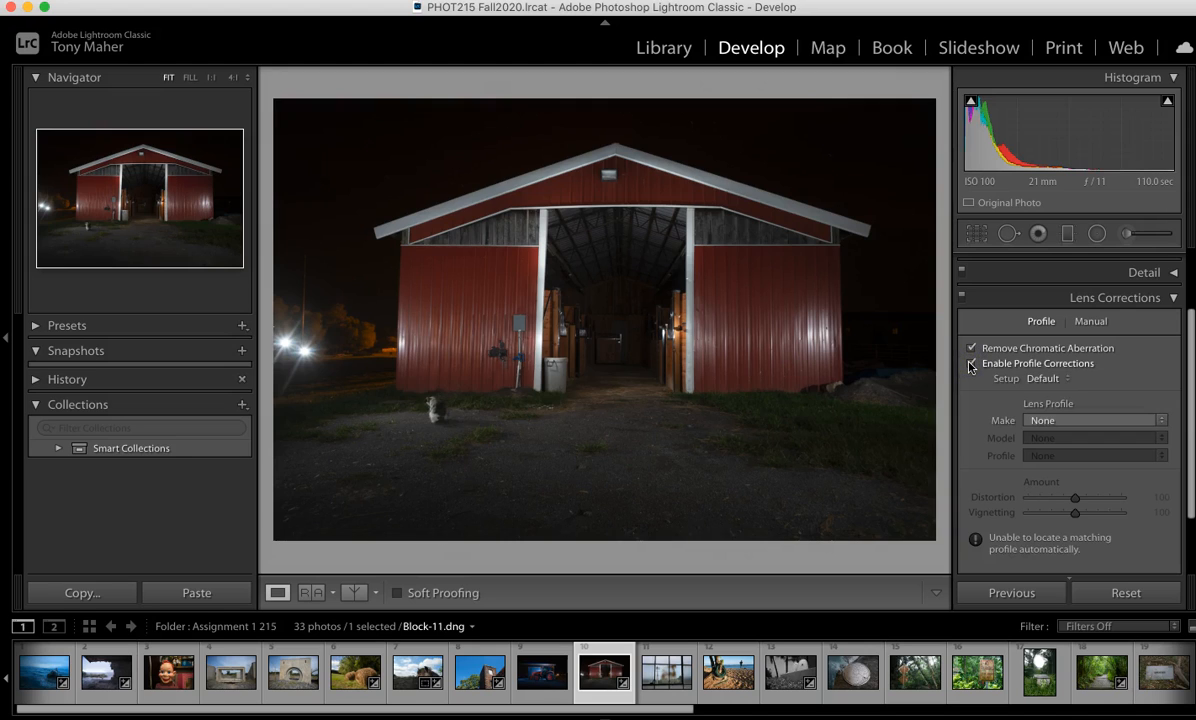
# Step: Set the lens profile make to Nikon
pyautogui.click(1162, 420)
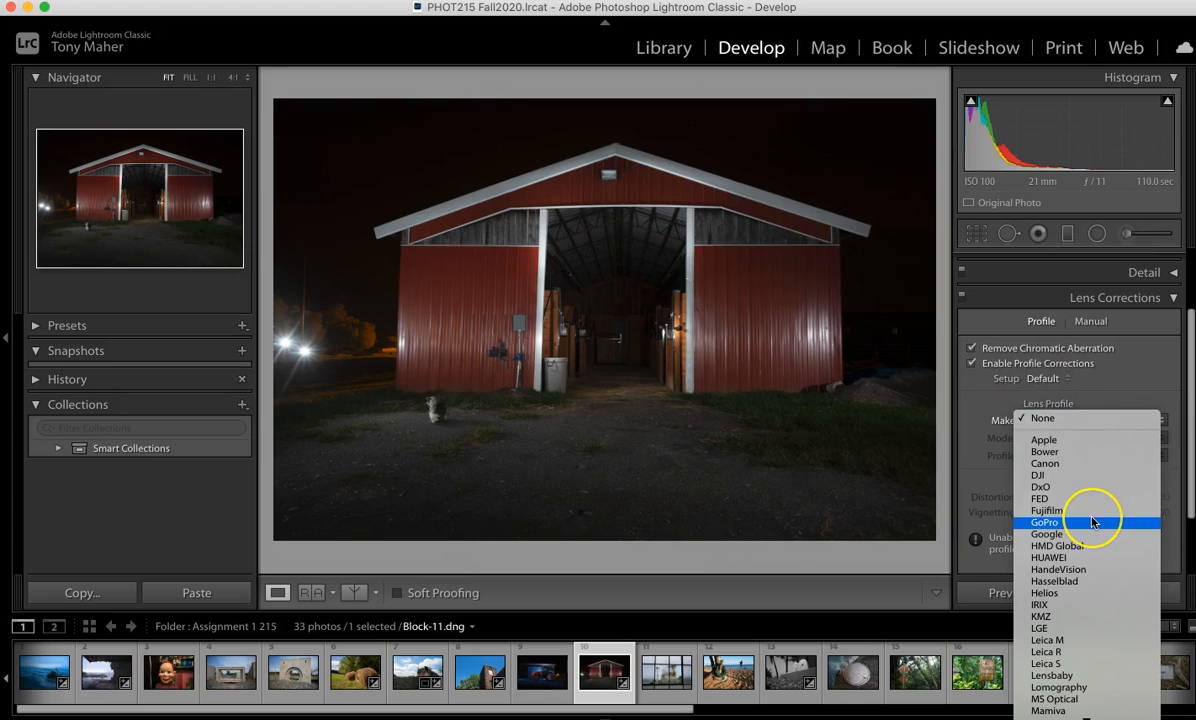
pyautogui.scroll(-5, 1092, 522)
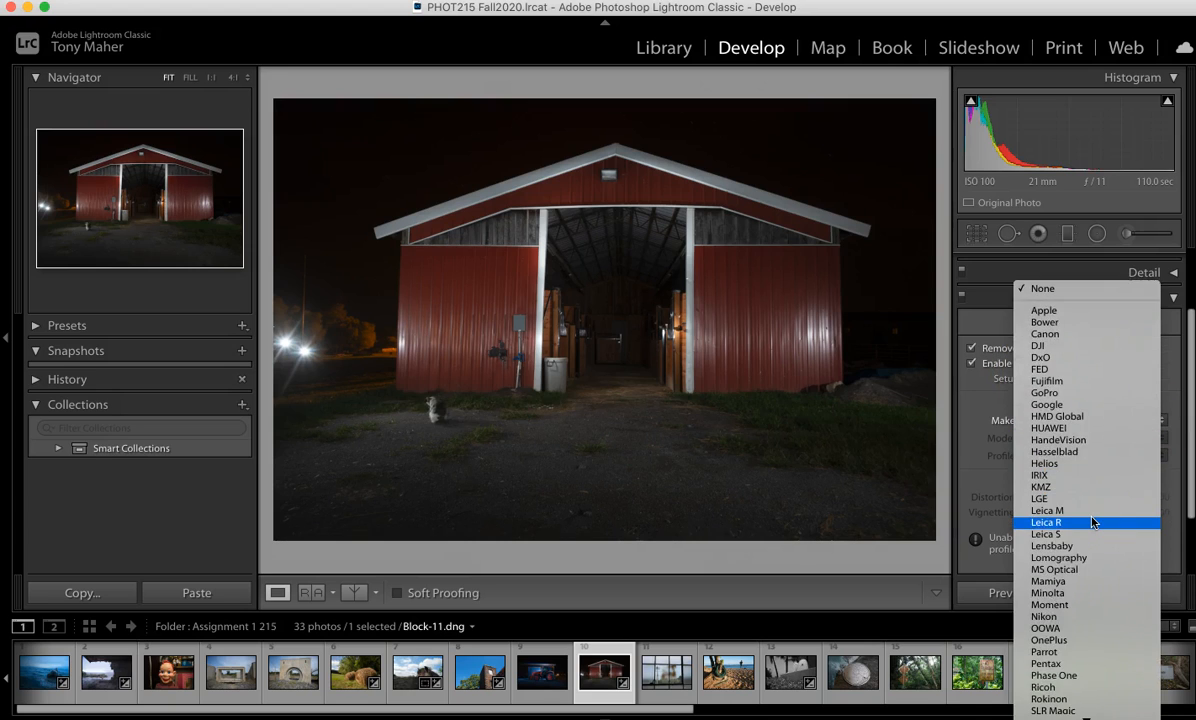
pyautogui.scroll(-4, 1092, 522)
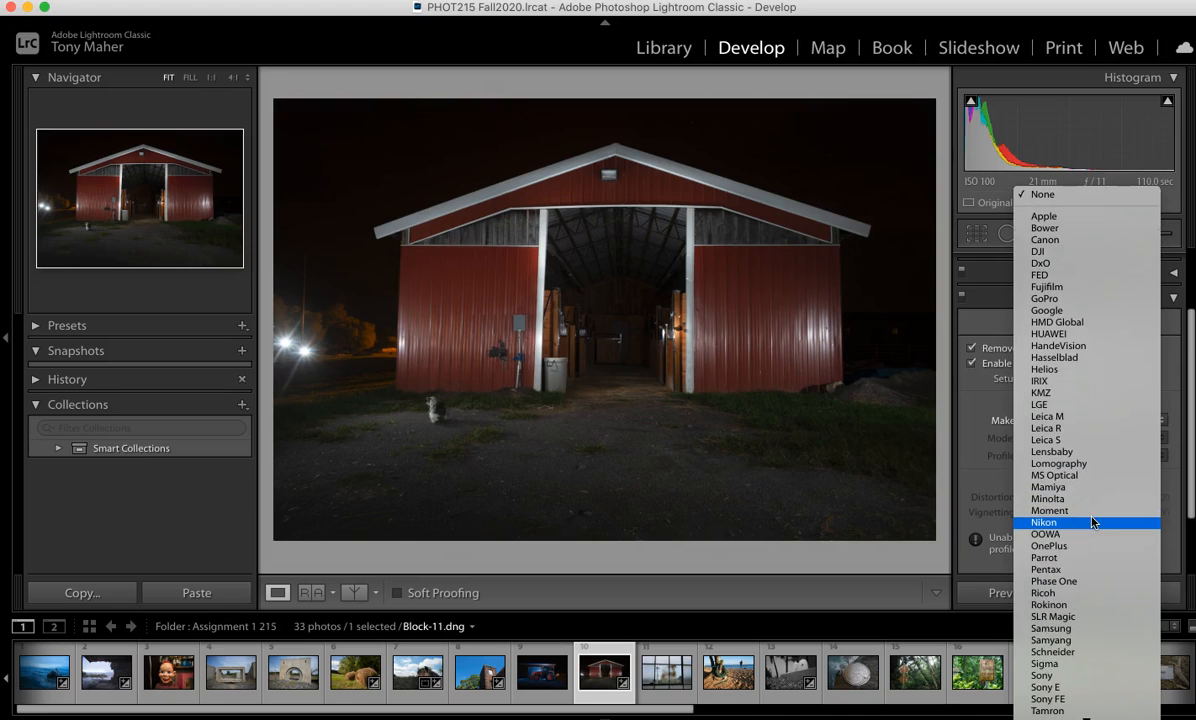
pyautogui.click(1044, 523)
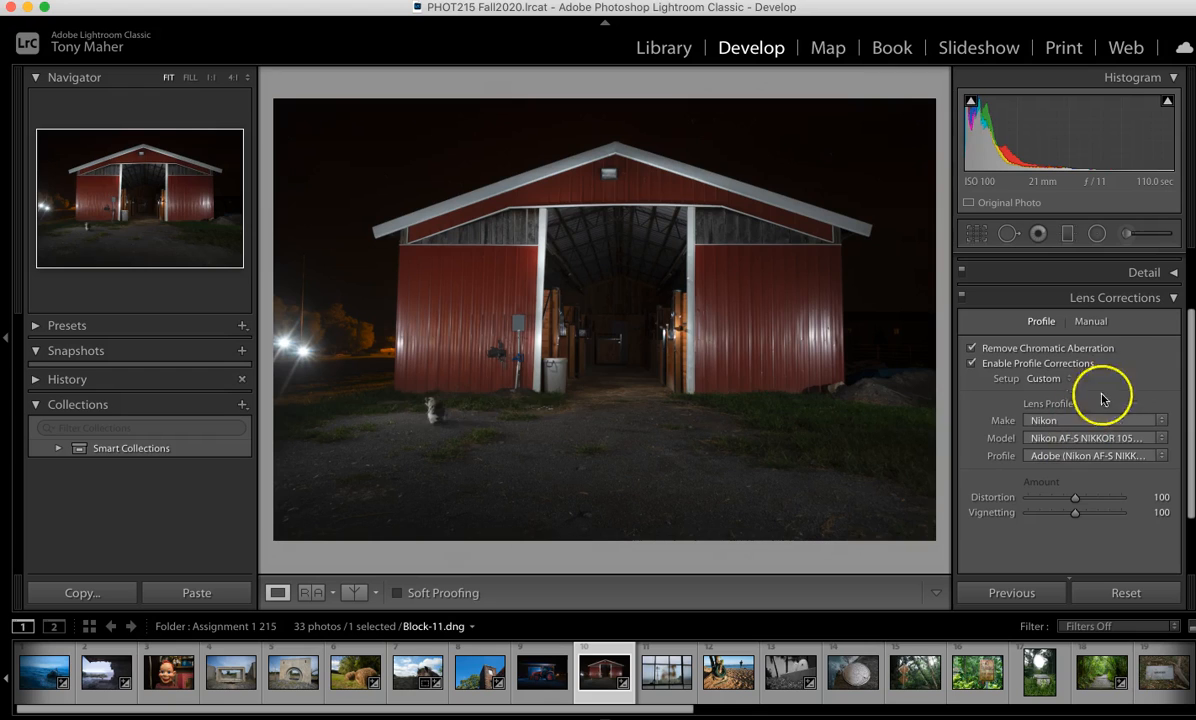
# Step: Open Transform and try a Vertical perspective correction of -22, then undo it
pyautogui.scroll(-3, 1124, 375)
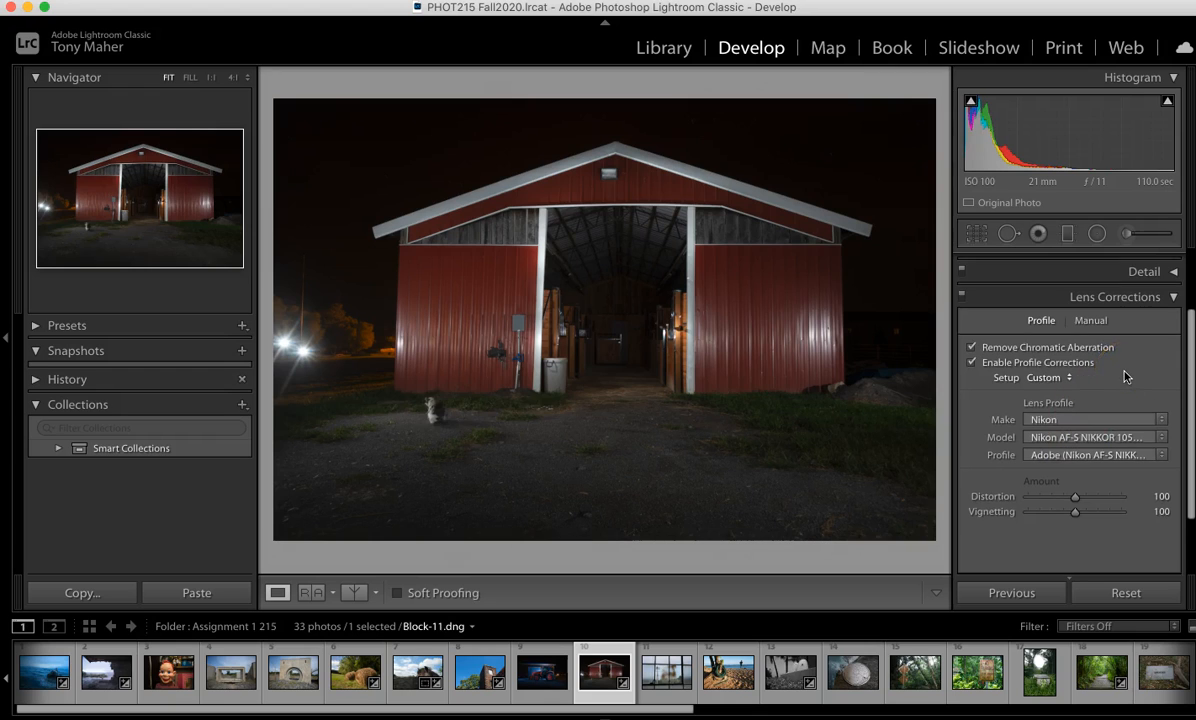
pyautogui.click(1160, 506)
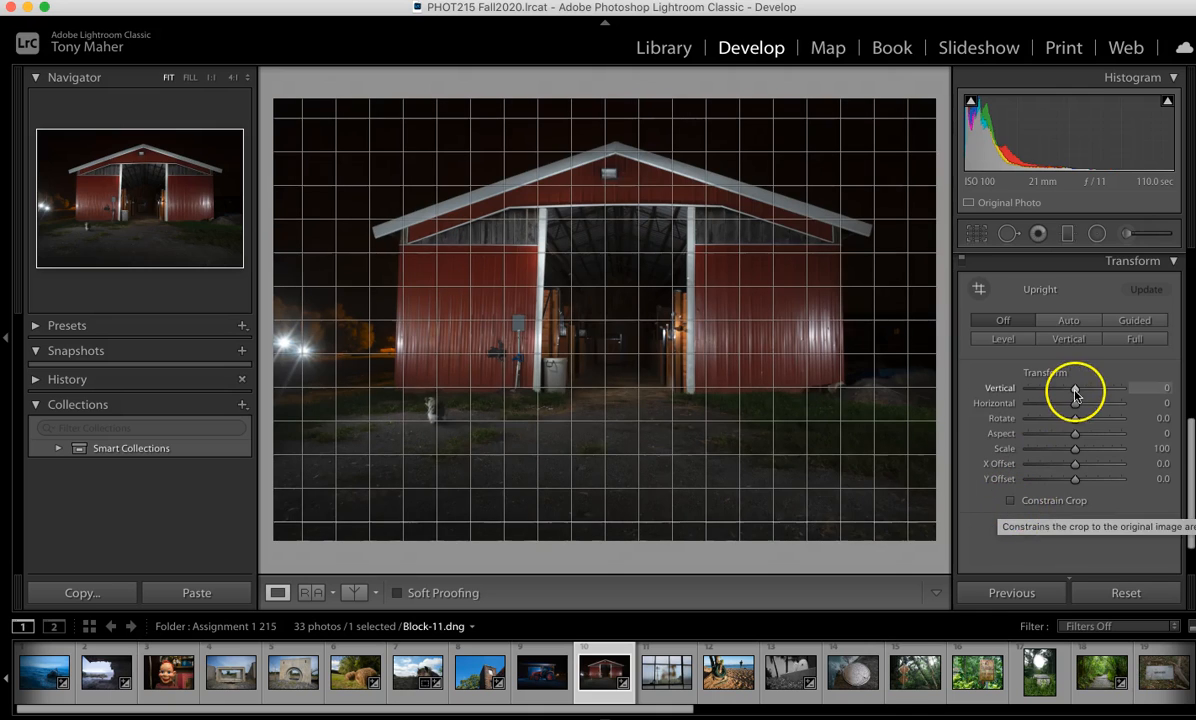
pyautogui.moveTo(1075, 391); pyautogui.dragTo(1064, 393)
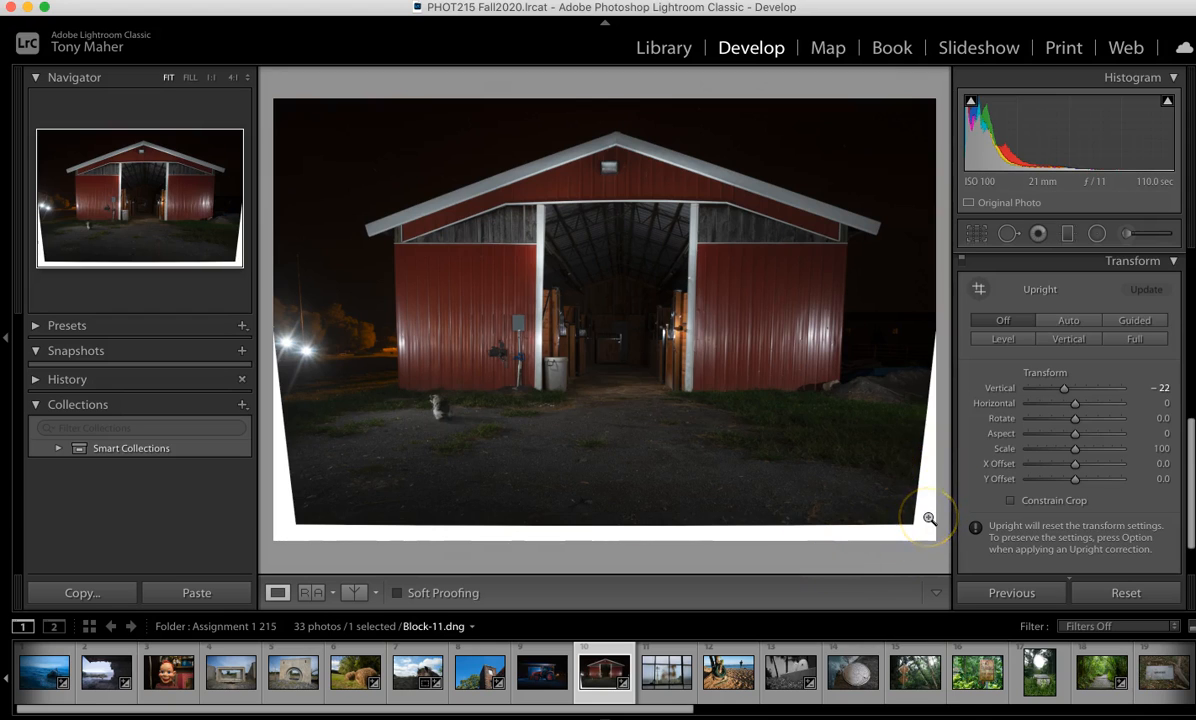
pyautogui.press('super+z')
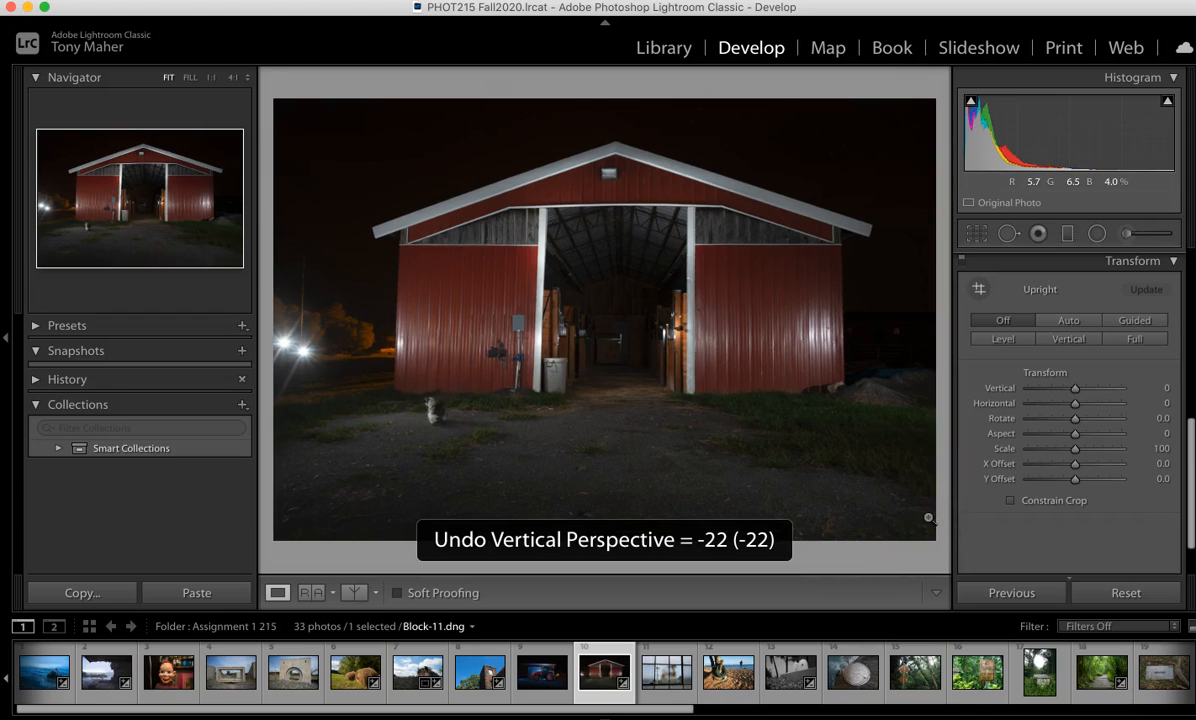
# Step: Enable Constrain Crop and set the transform to Vertical -12, Horizontal +5 and Rotate -0.5
pyautogui.click(1010, 502)
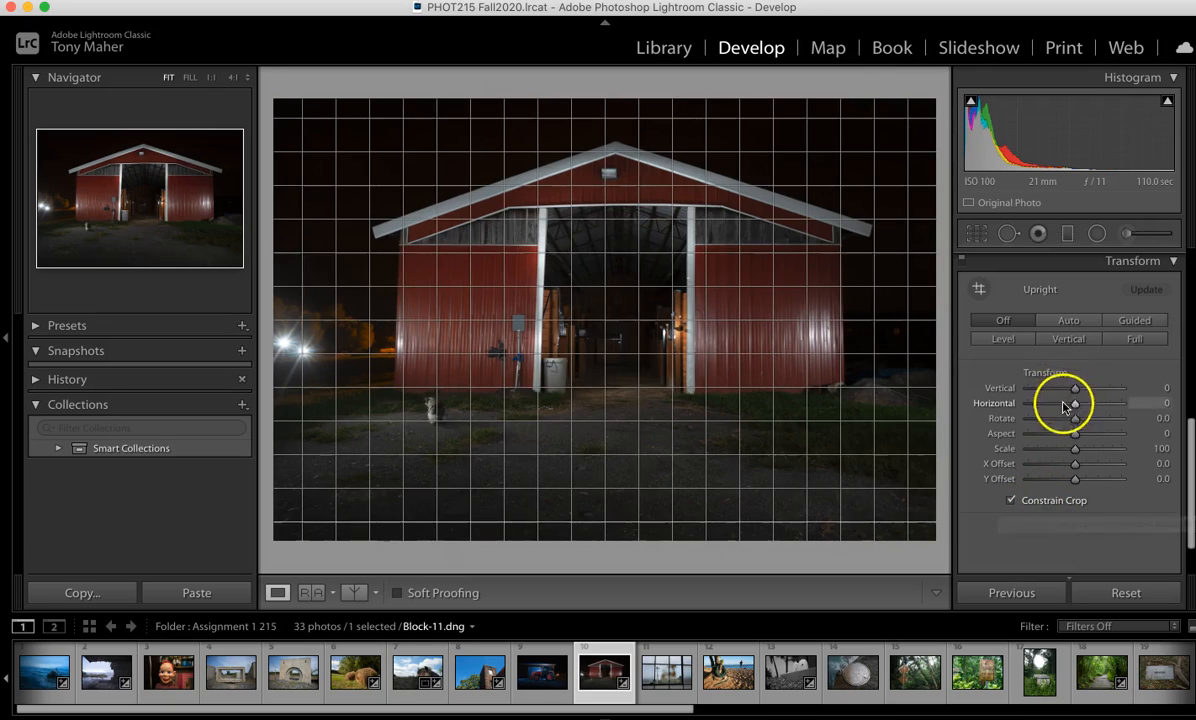
pyautogui.moveTo(1078, 407)
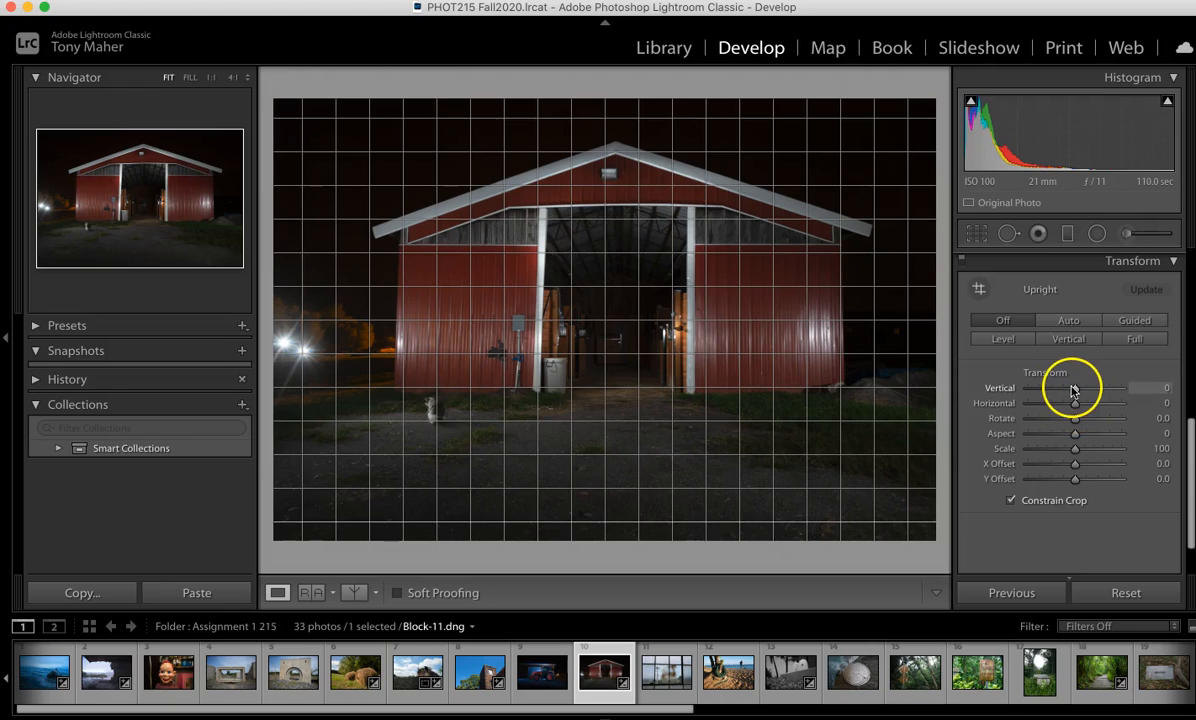
pyautogui.moveTo(1075, 390); pyautogui.dragTo(1069, 390)
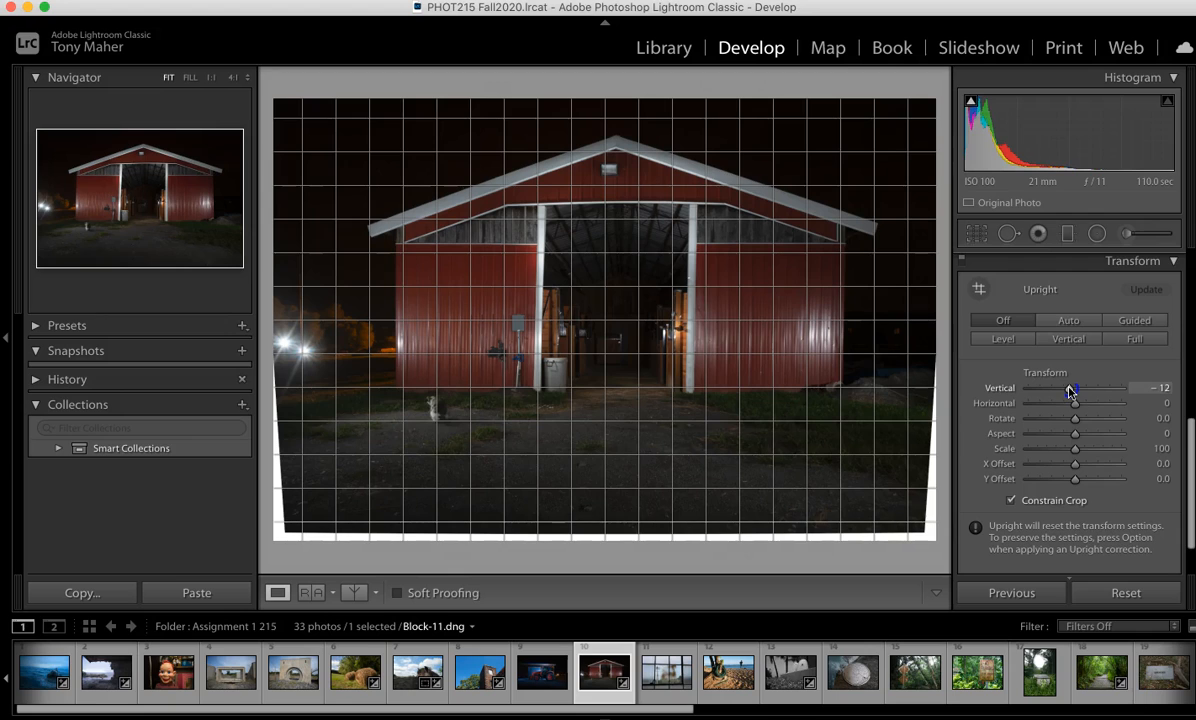
pyautogui.moveTo(1070, 390); pyautogui.dragTo(1064, 391)
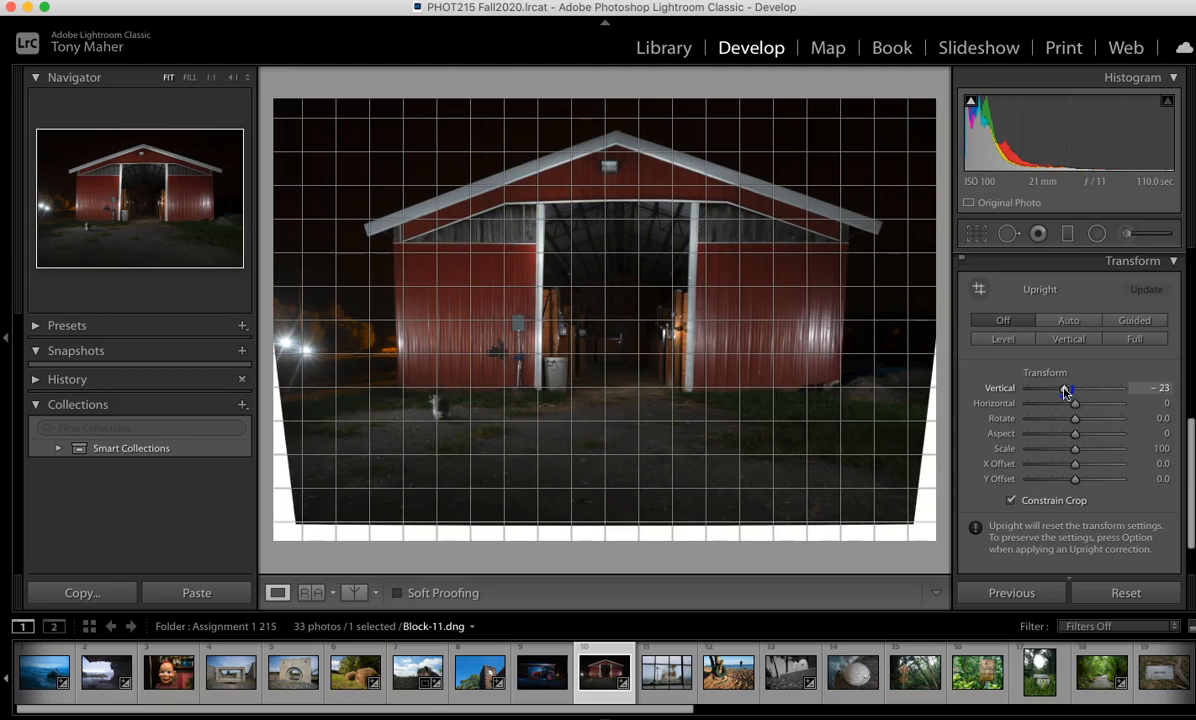
pyautogui.moveTo(1064, 391)
pyautogui.mouseDown()
pyautogui.moveTo(1086, 394)
pyautogui.moveTo(1071, 392)
pyautogui.mouseUp()
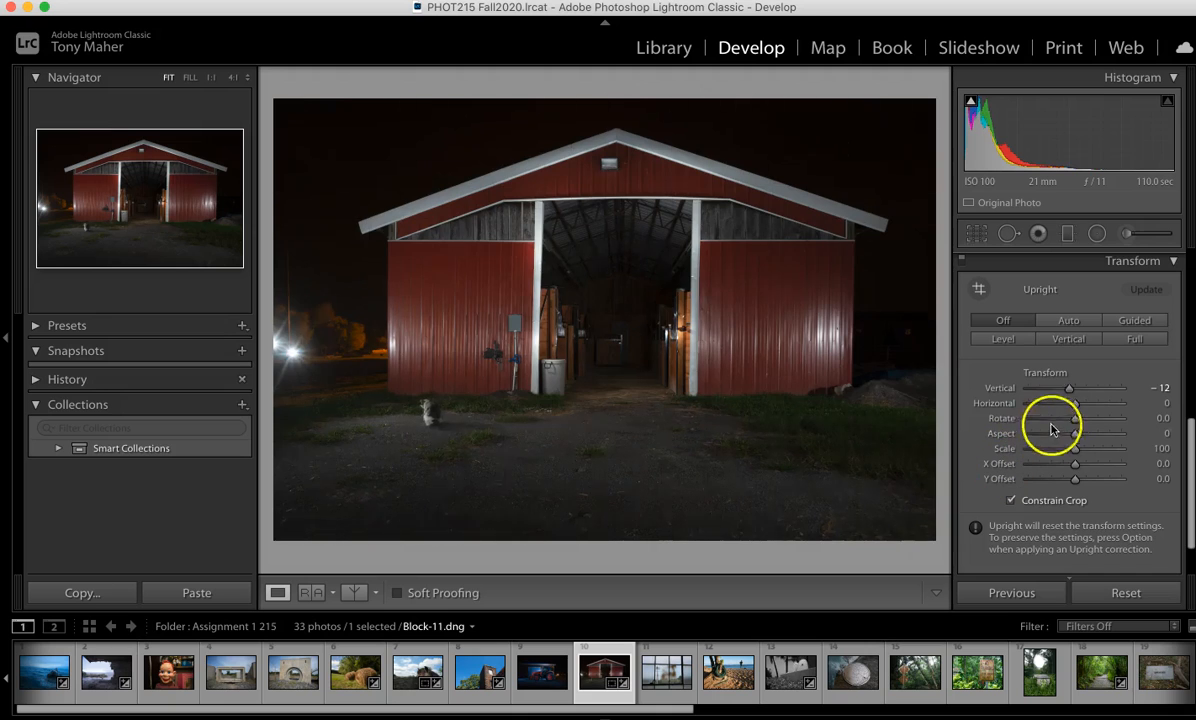
pyautogui.moveTo(1076, 408); pyautogui.dragTo(1074, 421)
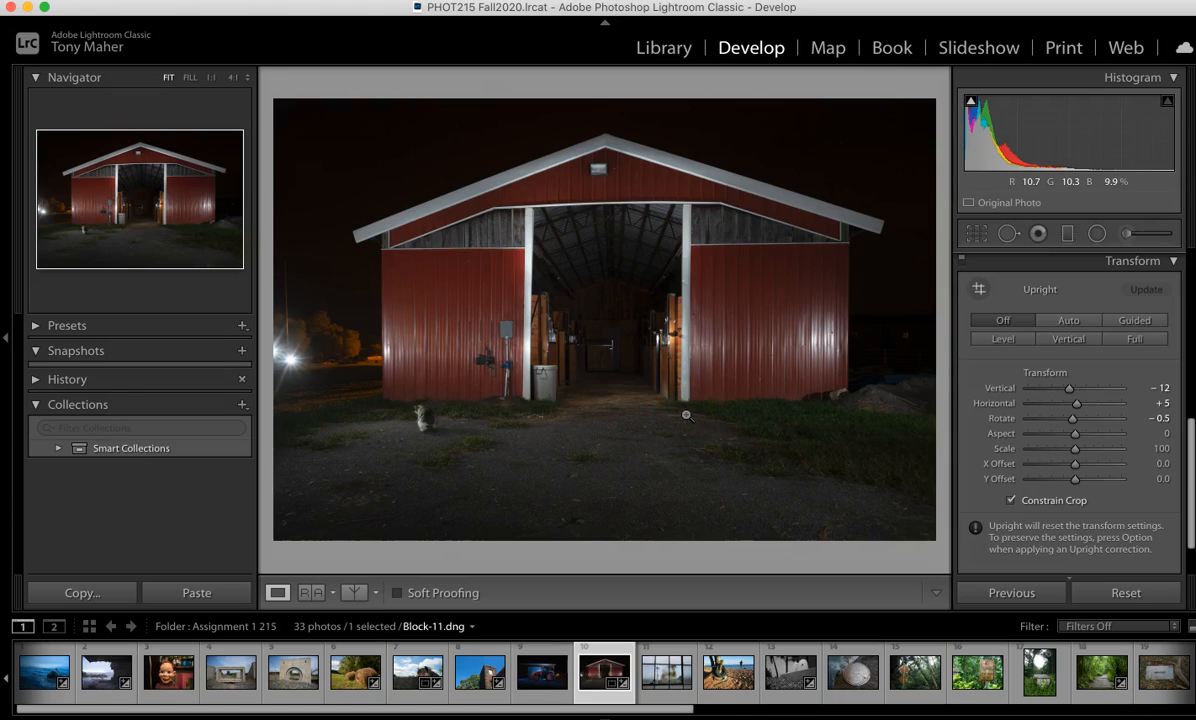
# Step: Select photo Block-22.dng from the Assignment 1 215 folder and open it in Develop
pyautogui.click(656, 50)
pyautogui.scroll(-10, 520, 302)
pyautogui.click(350, 248)
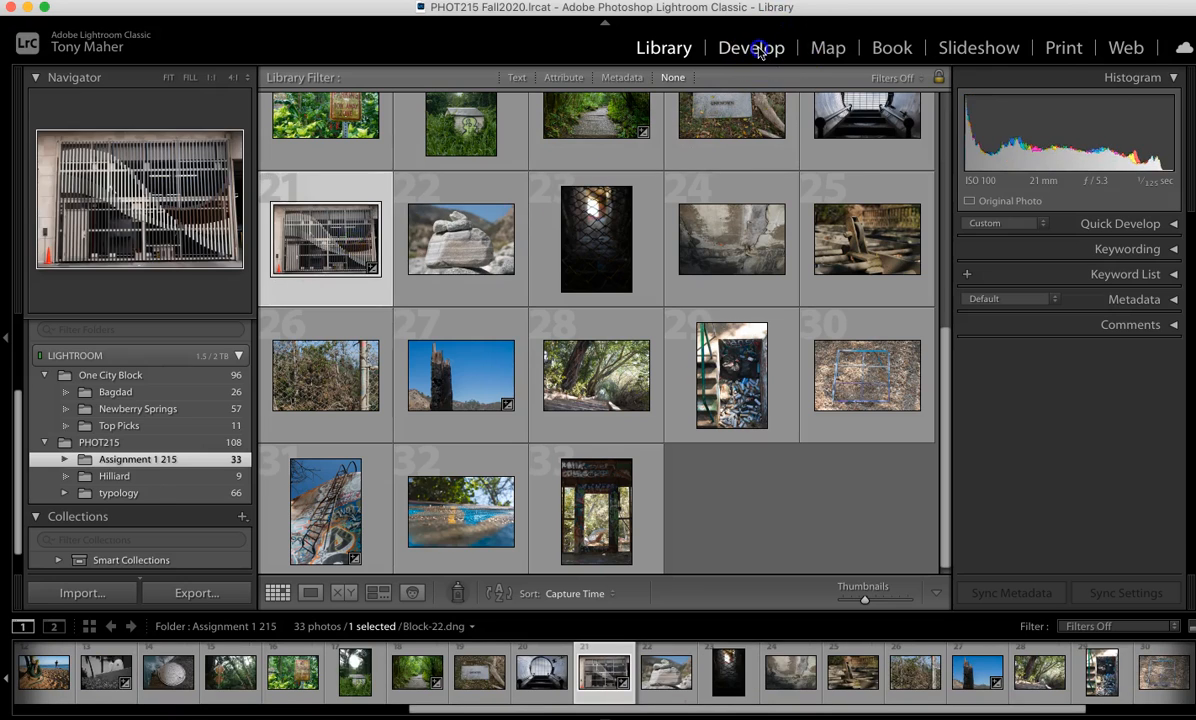
pyautogui.click(758, 47)
# Step: Enable Remove Chromatic Aberration and Enable Profile Corrections in Lens Corrections for this photo
pyautogui.scroll(2, 1100, 385)
pyautogui.scroll(1, 1103, 388)
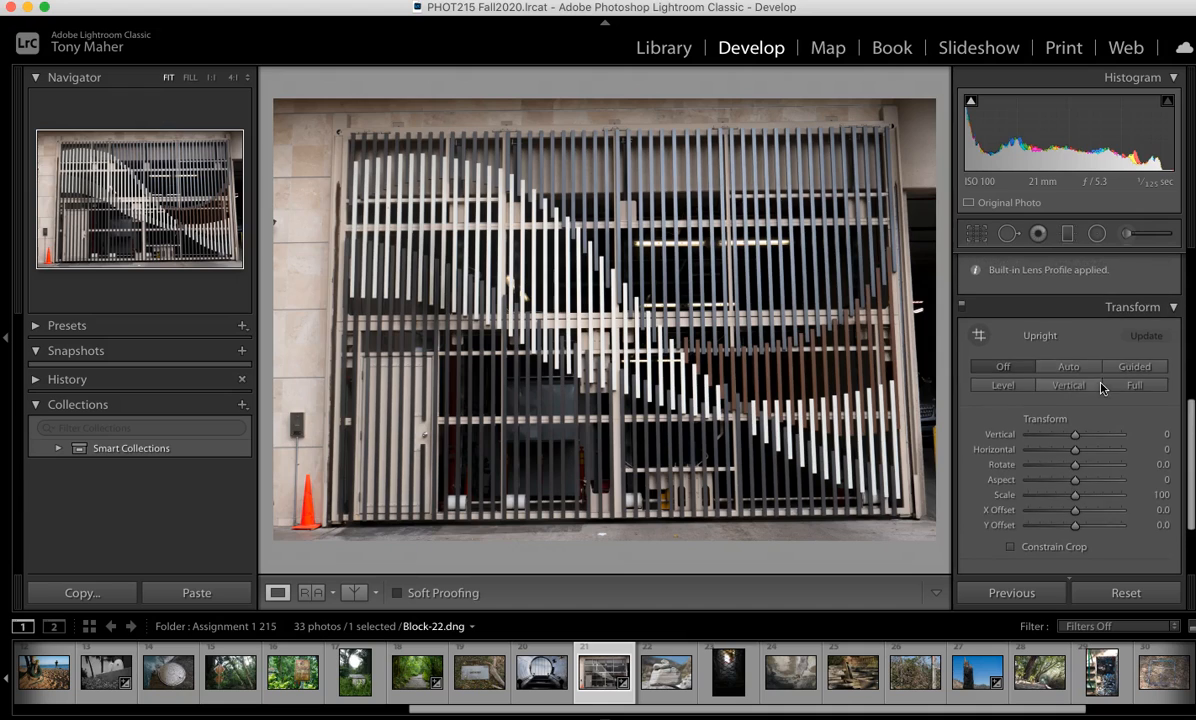
pyautogui.scroll(2, 1080, 352)
pyautogui.scroll(8, 1080, 351)
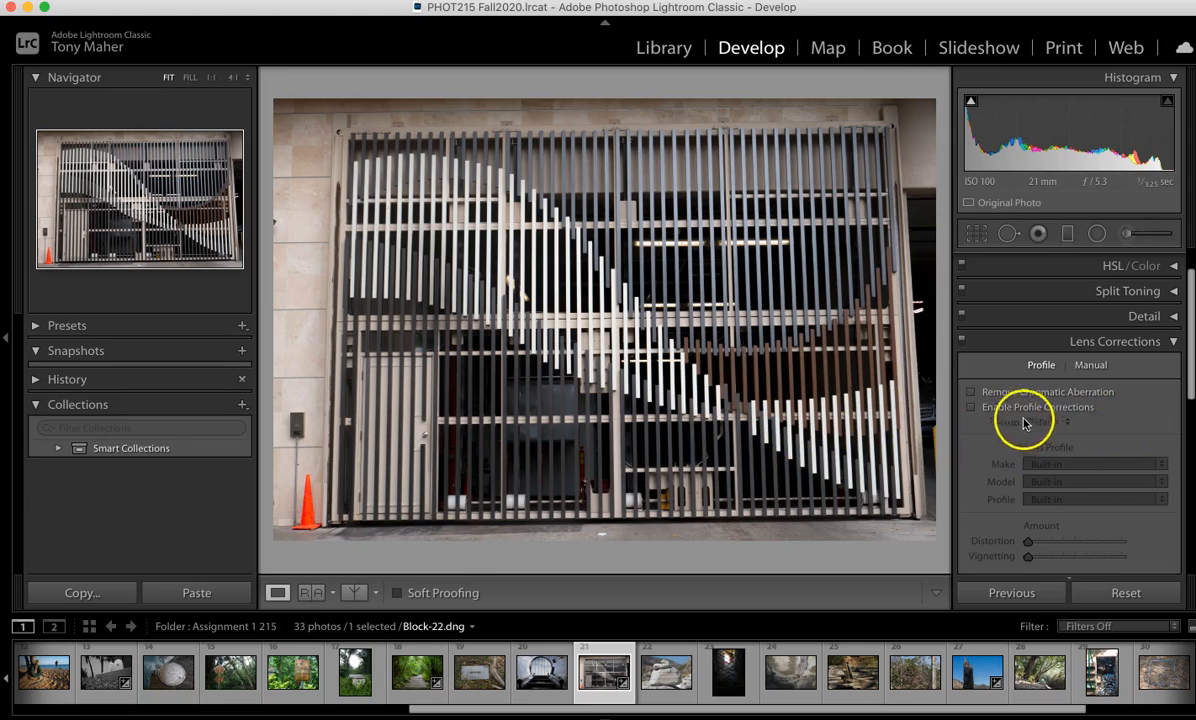
pyautogui.click(971, 393)
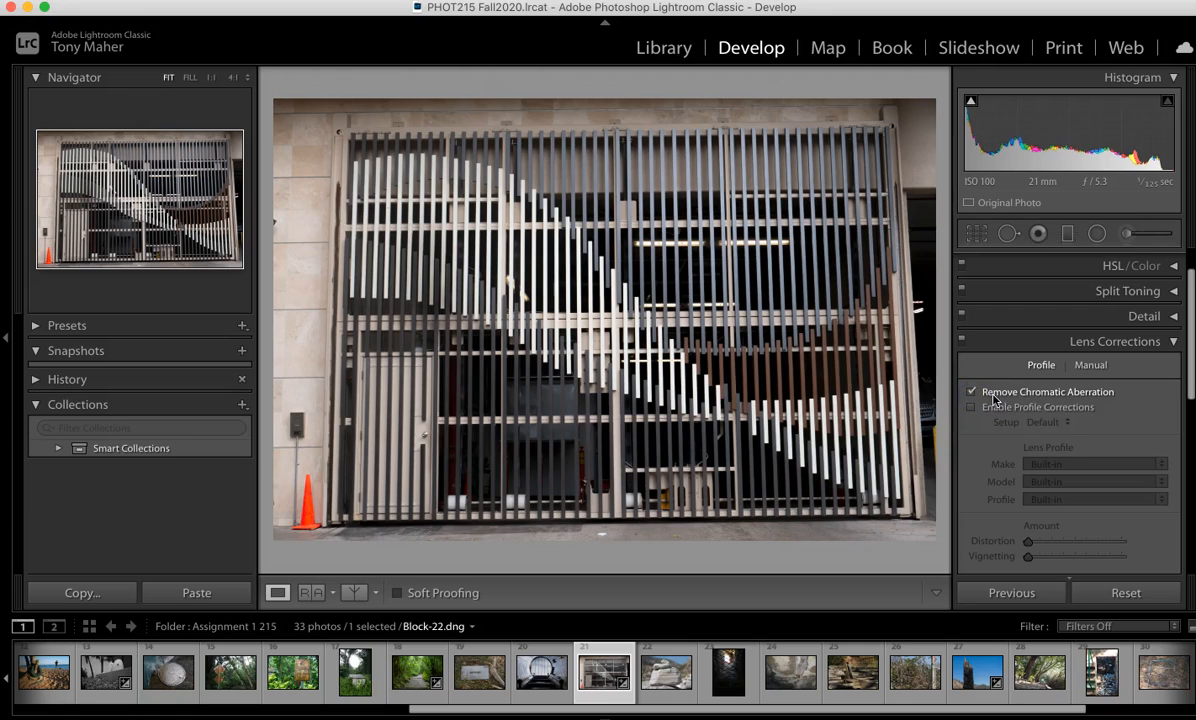
pyautogui.scroll(-1, 995, 399)
pyautogui.click(970, 399)
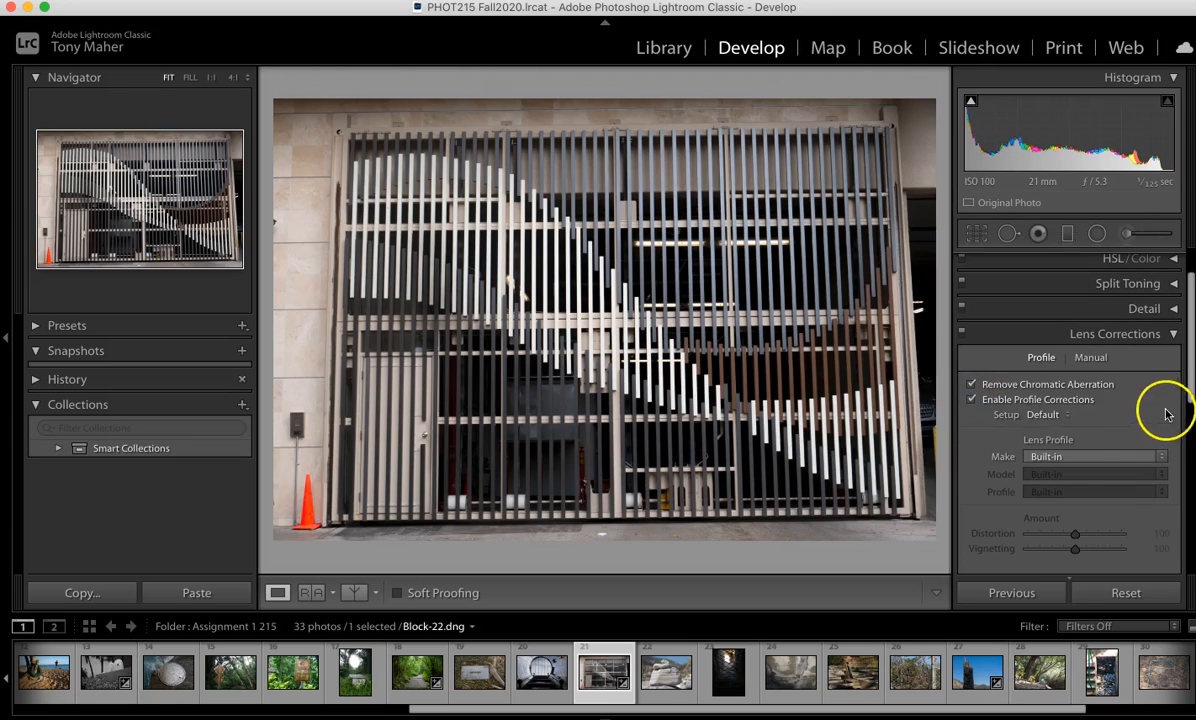
# Step: Set the lens profile make to Pentax
pyautogui.scroll(-2, 1132, 405)
pyautogui.click(1155, 428)
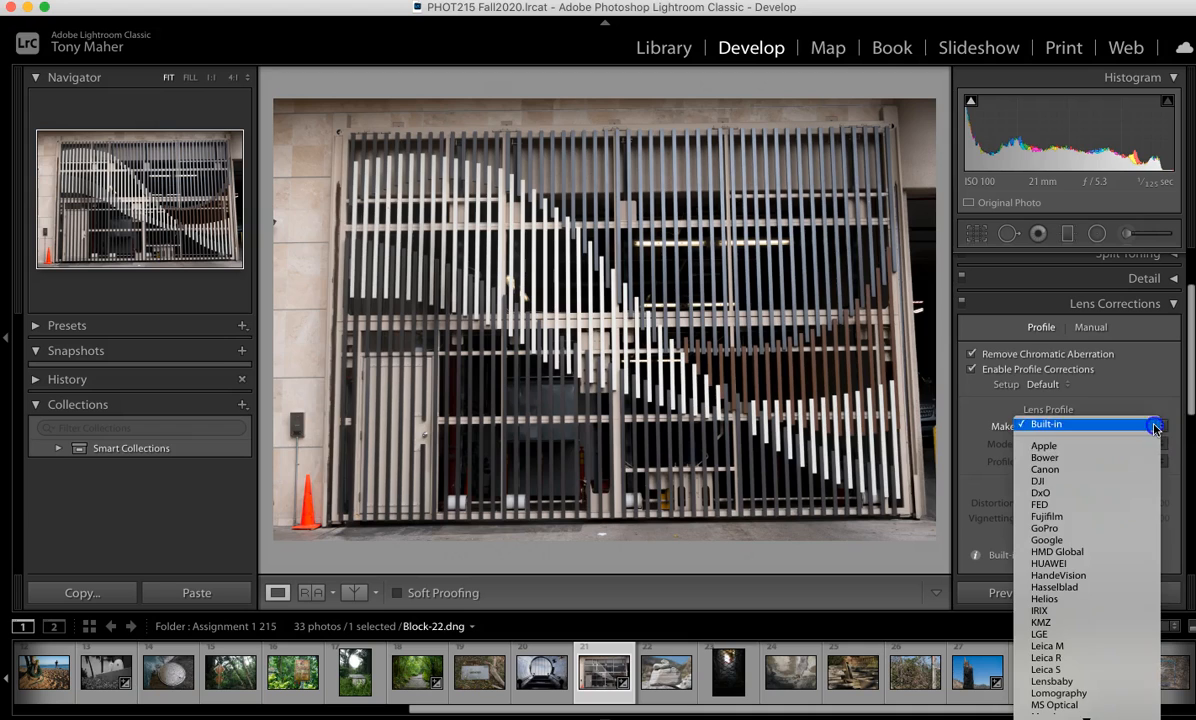
pyautogui.scroll(-4, 1075, 550)
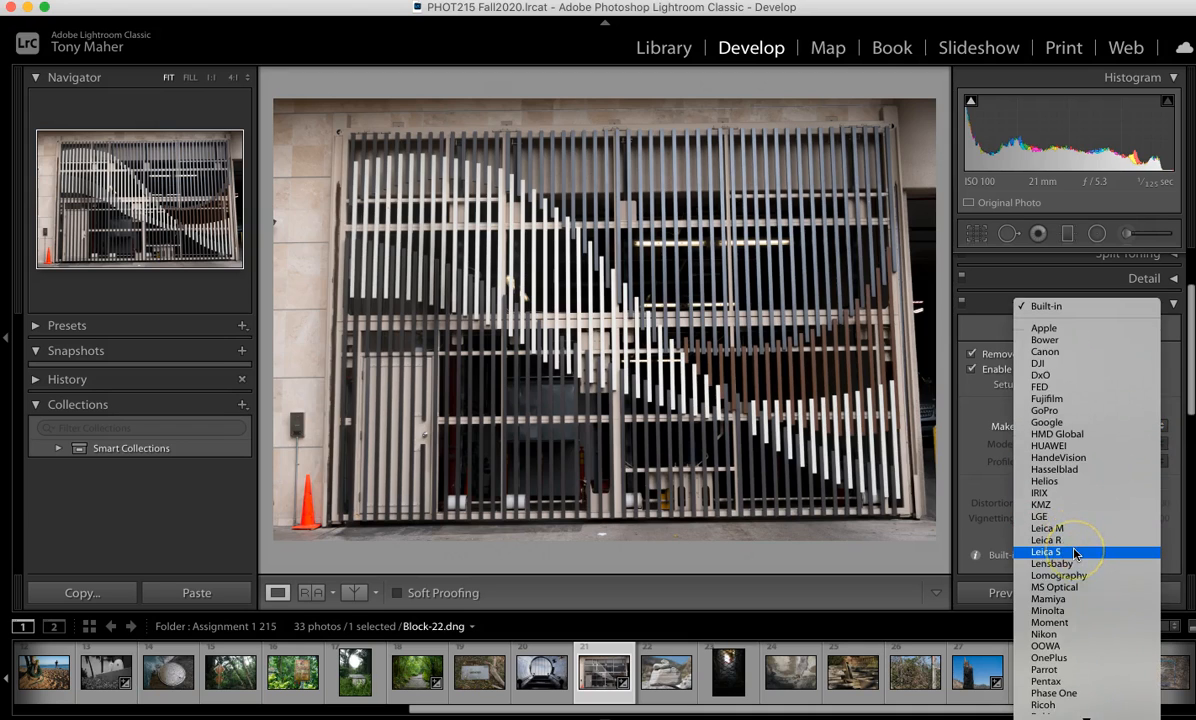
pyautogui.scroll(-1, 1075, 553)
pyautogui.click(1048, 651)
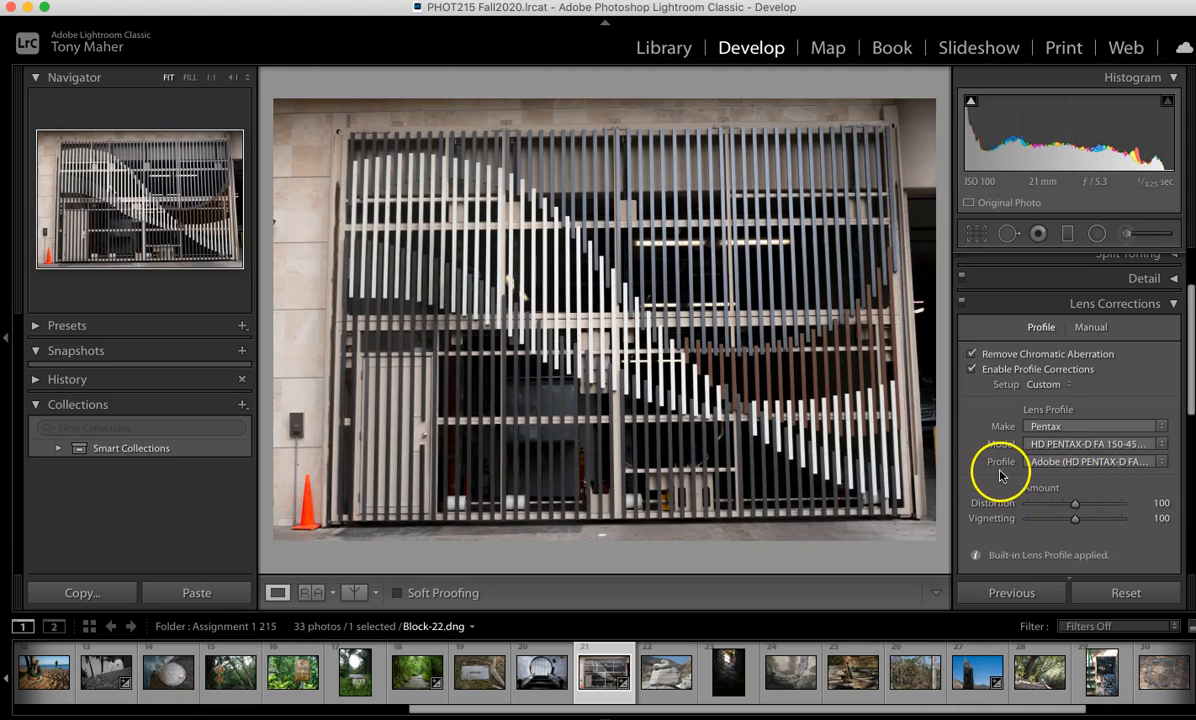
# Step: In Transform with Constrain Crop on, set Vertical to -10, Horizontal to +2 and Rotate to +0.9
pyautogui.scroll(-2, 1000, 472)
pyautogui.scroll(-6, 997, 467)
pyautogui.scroll(-1, 997, 465)
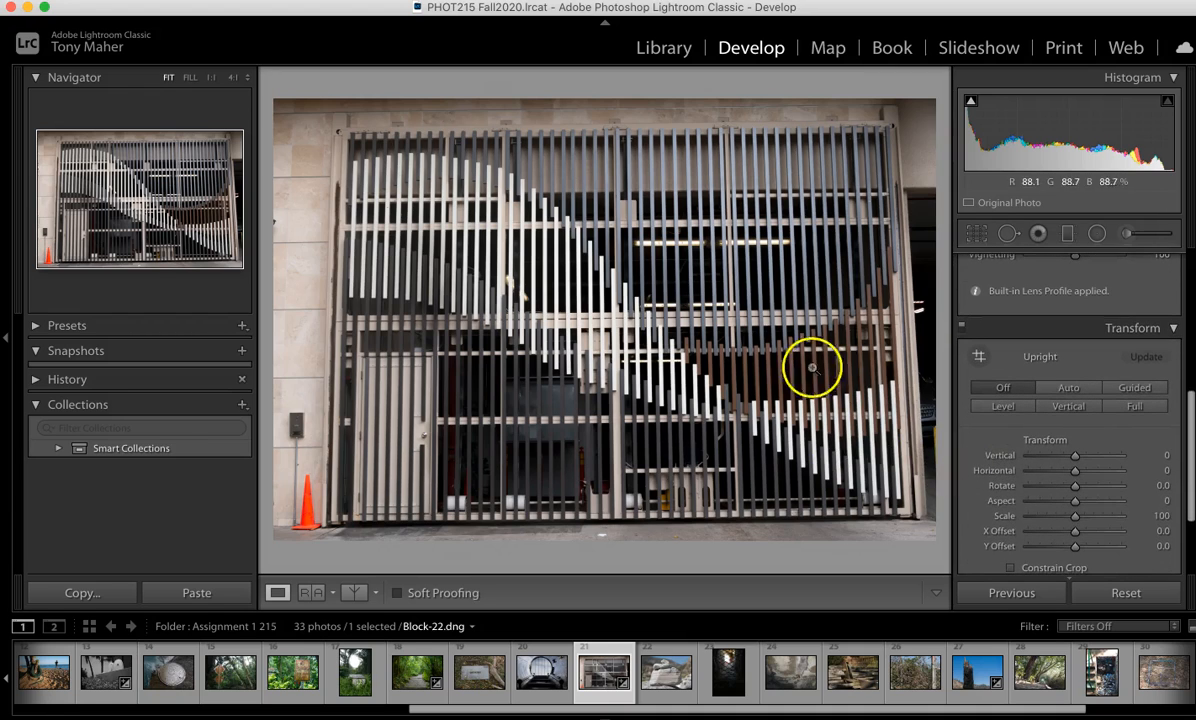
pyautogui.scroll(-1, 1018, 472)
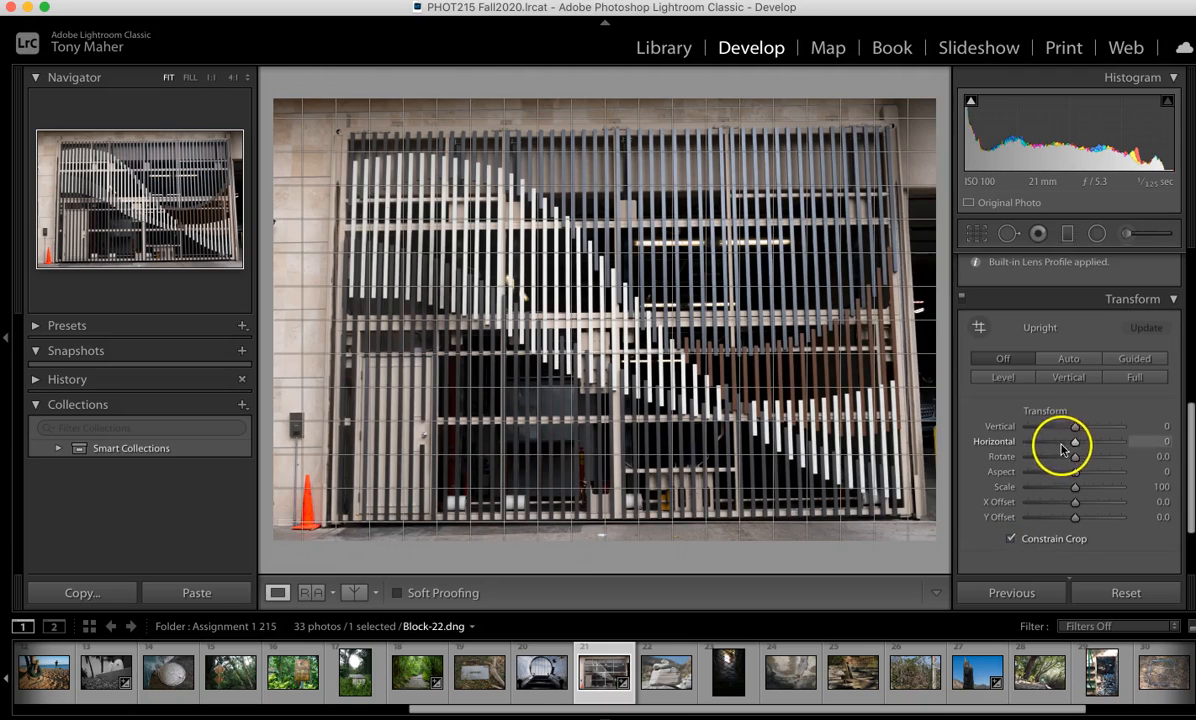
pyautogui.moveTo(1075, 427); pyautogui.dragTo(1075, 432)
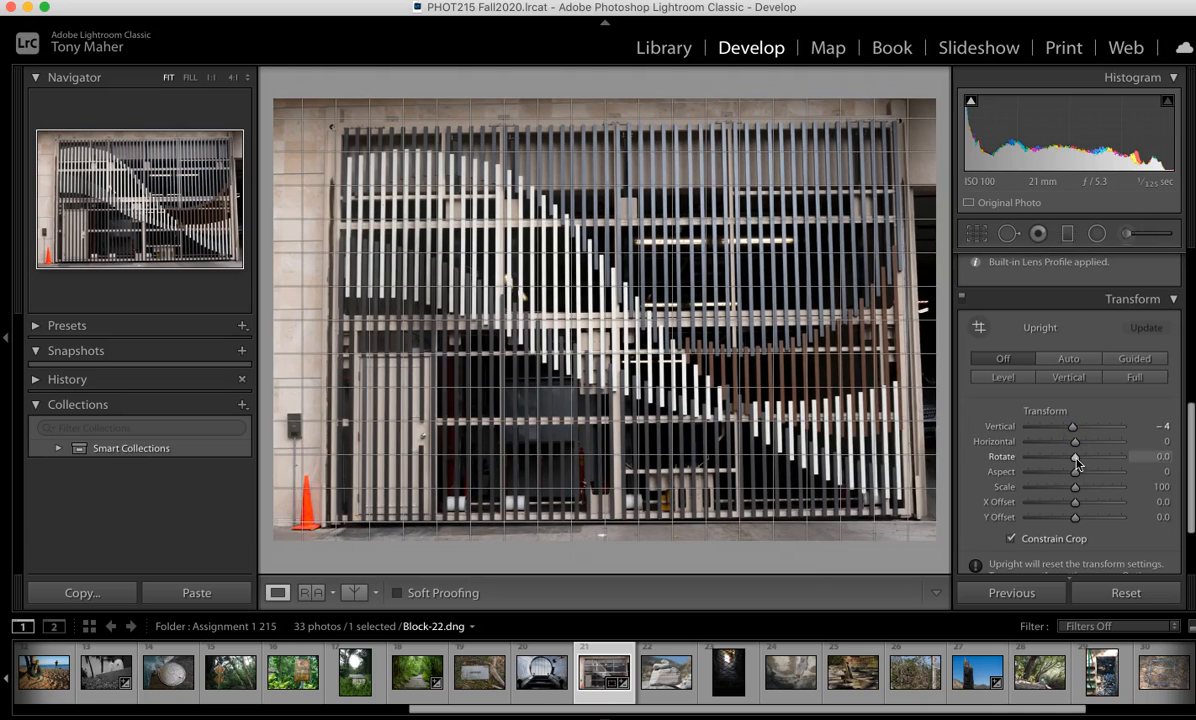
pyautogui.moveTo(1076, 462); pyautogui.dragTo(1080, 462)
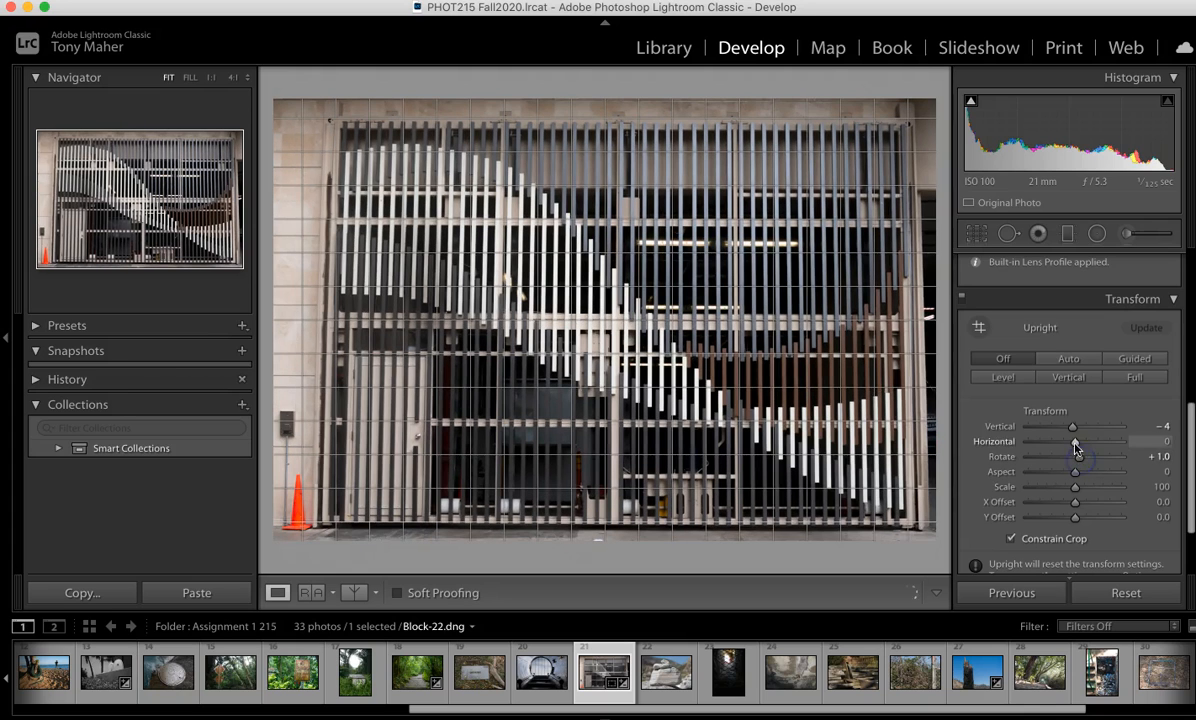
pyautogui.moveTo(1072, 427)
pyautogui.mouseDown()
pyautogui.moveTo(1087, 464)
pyautogui.moveTo(1075, 446)
pyautogui.mouseUp()
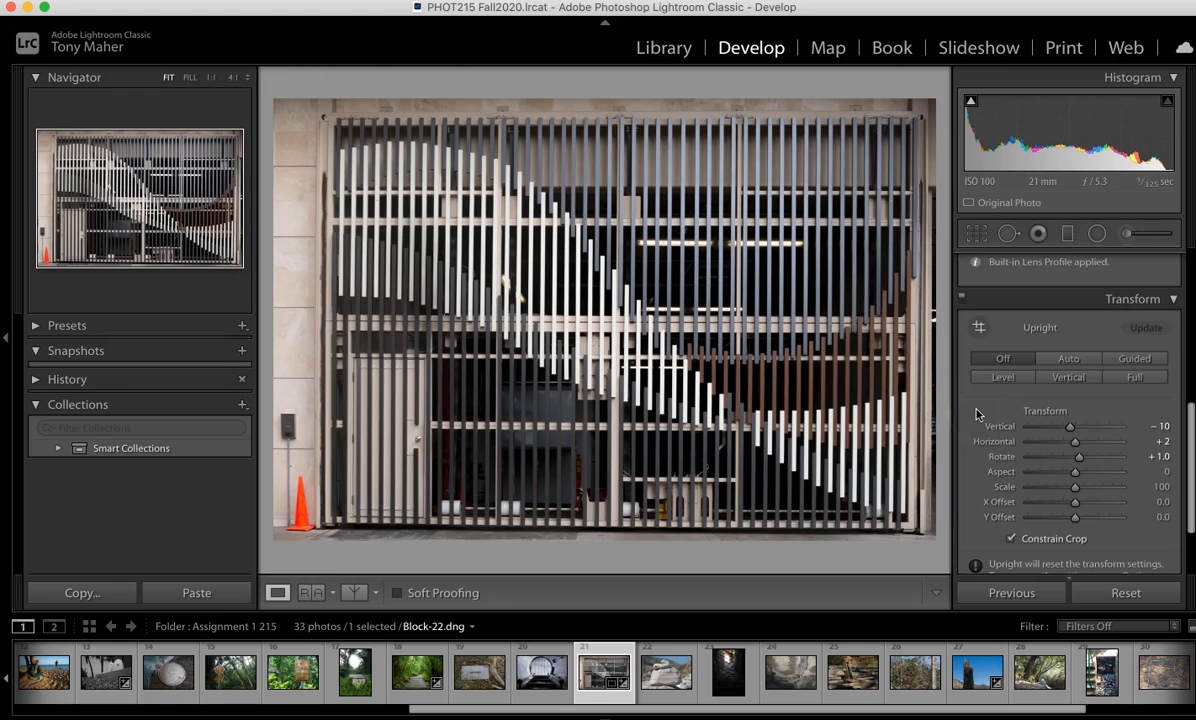
pyautogui.moveTo(1078, 458); pyautogui.dragTo(1078, 460)
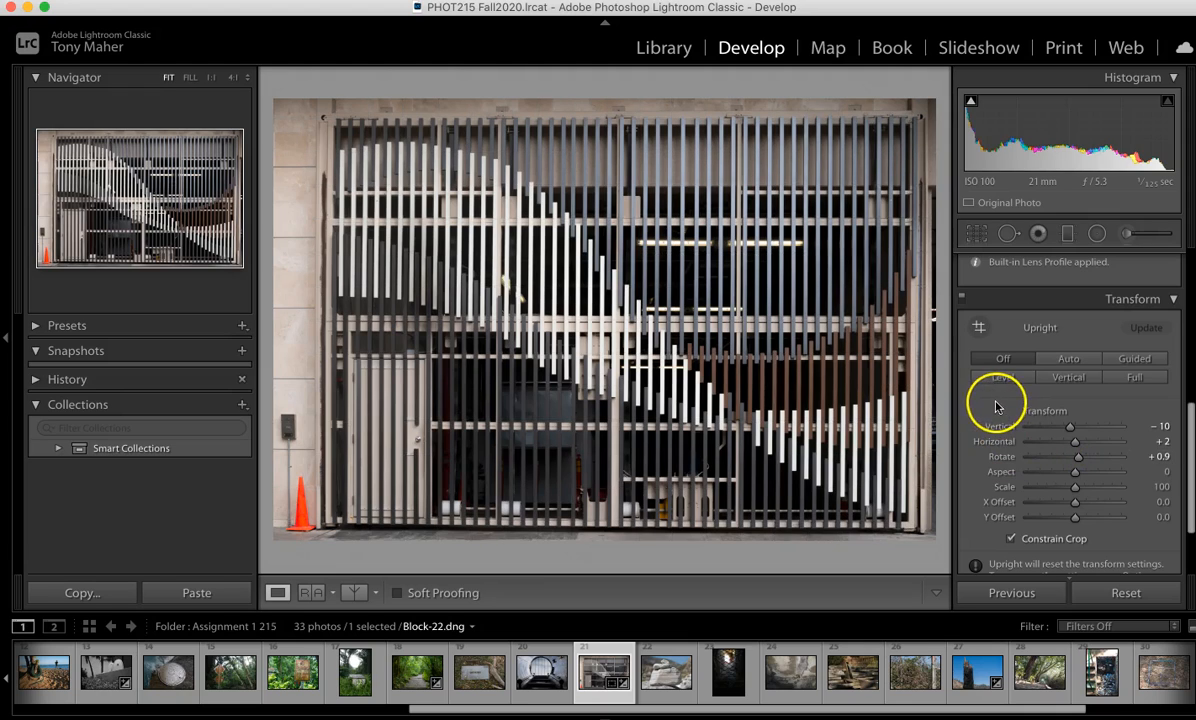